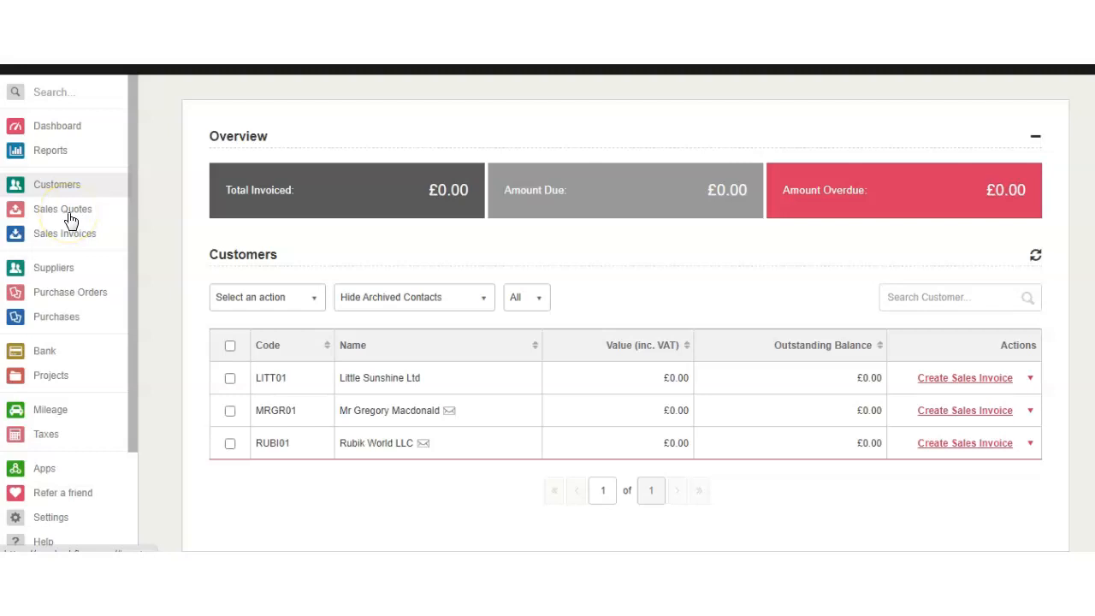
# Start a new sales invoice and choose the individual, non-company customer from the existing customers.
pyautogui.click(73, 241)
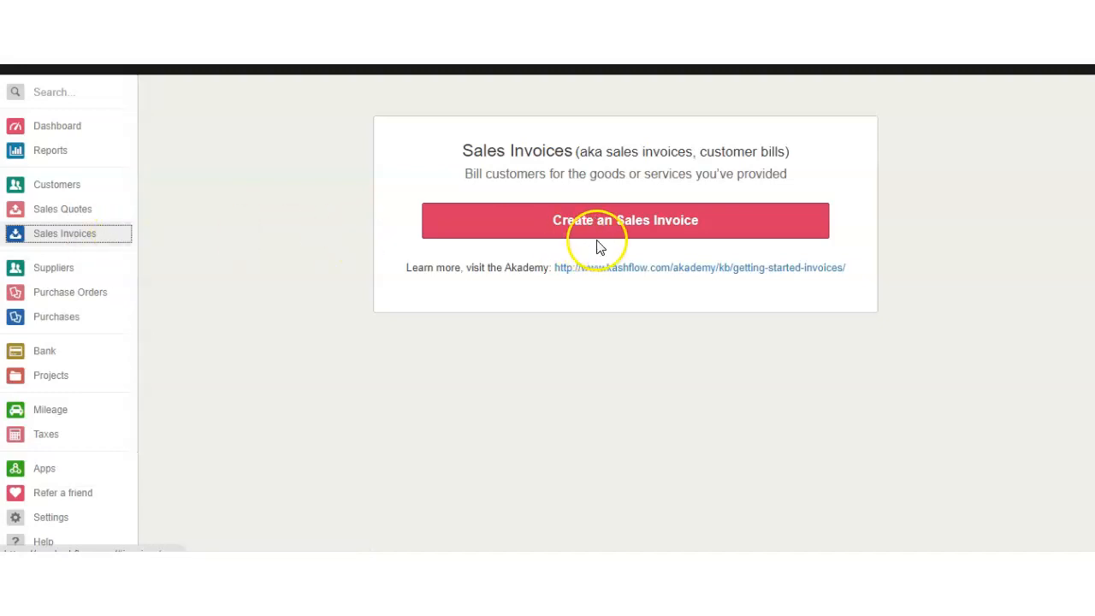
pyautogui.click(629, 225)
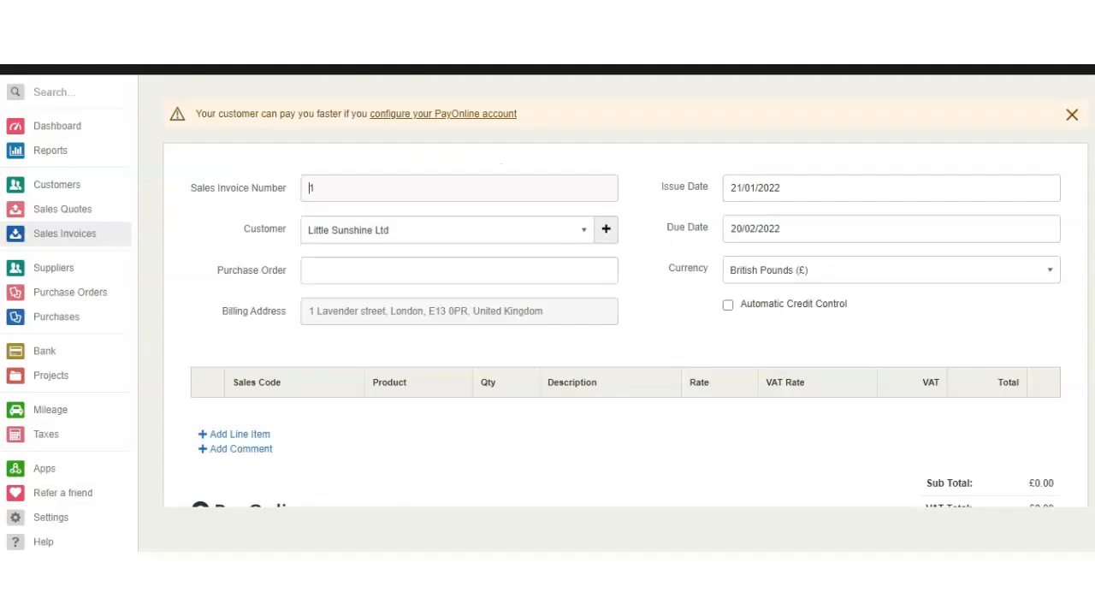
pyautogui.click(607, 233)
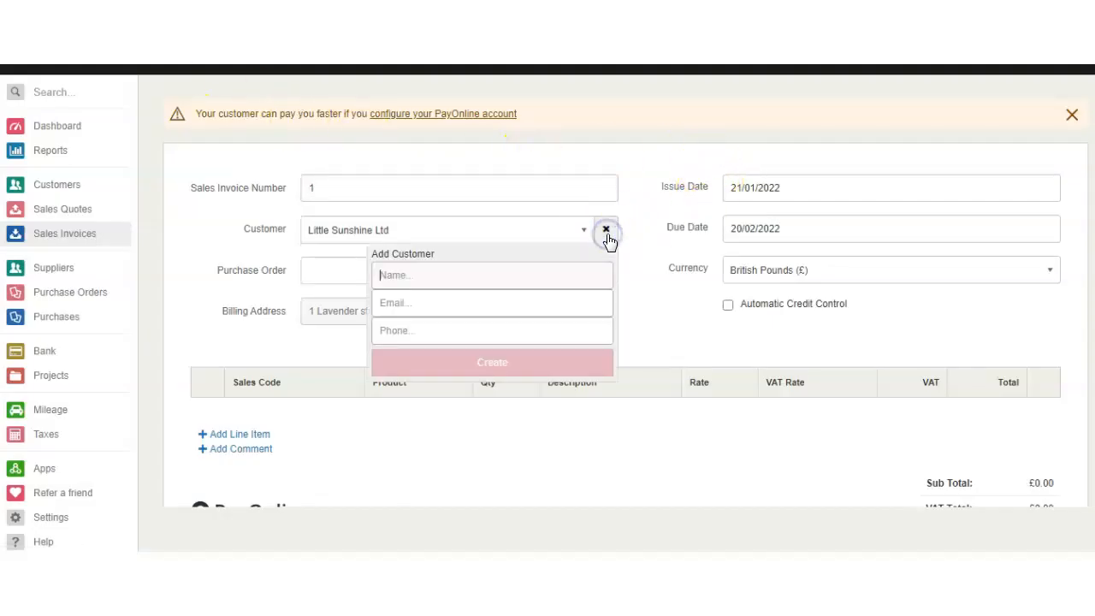
pyautogui.click(586, 230)
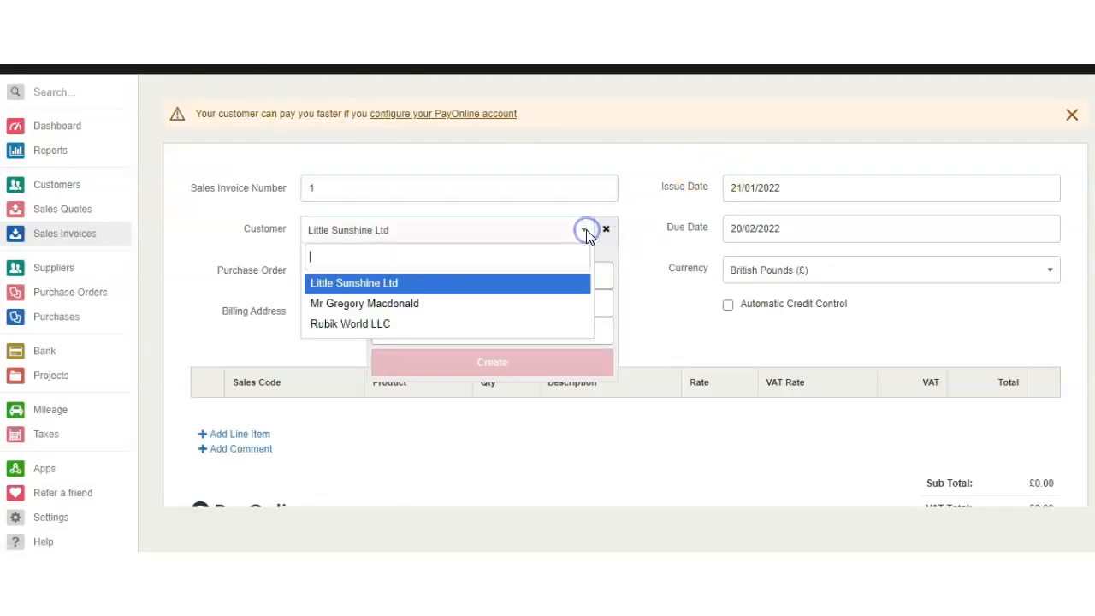
pyautogui.click(510, 301)
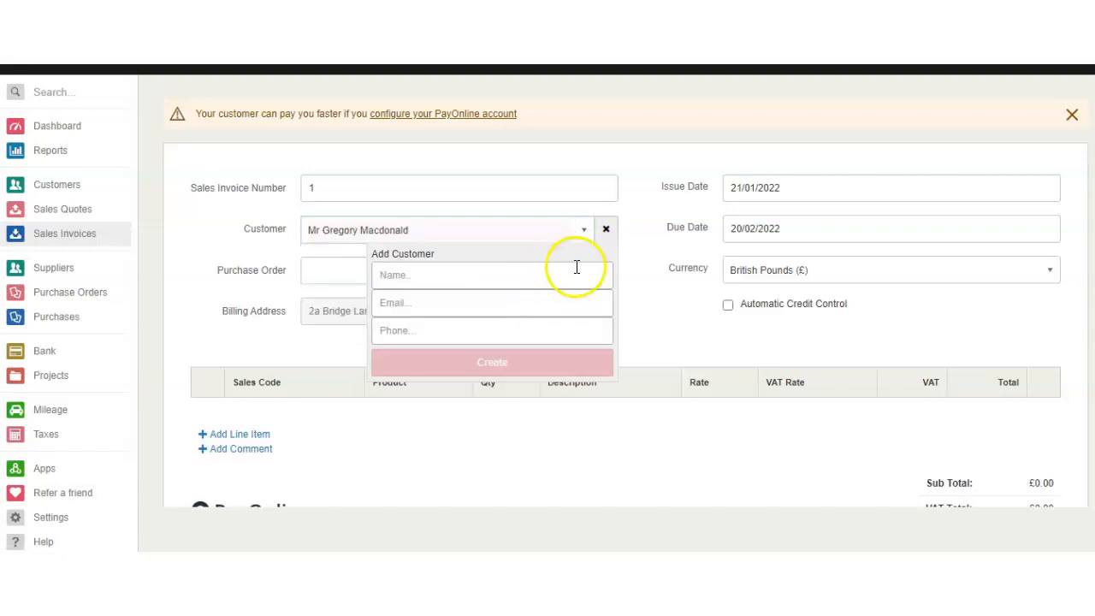
pyautogui.click(605, 229)
pyautogui.click(605, 231)
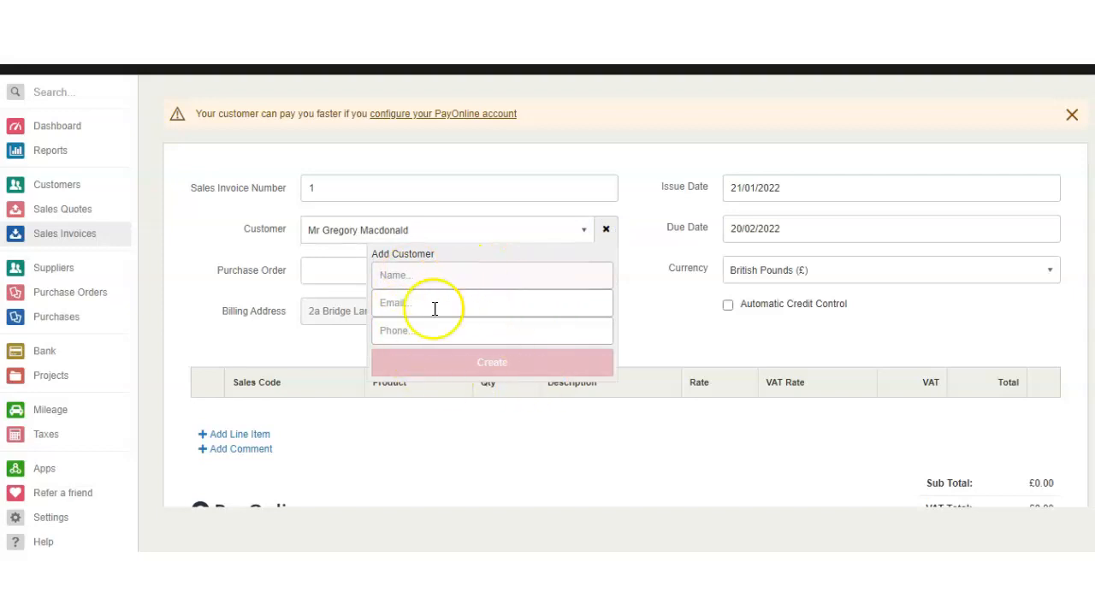
pyautogui.click(607, 231)
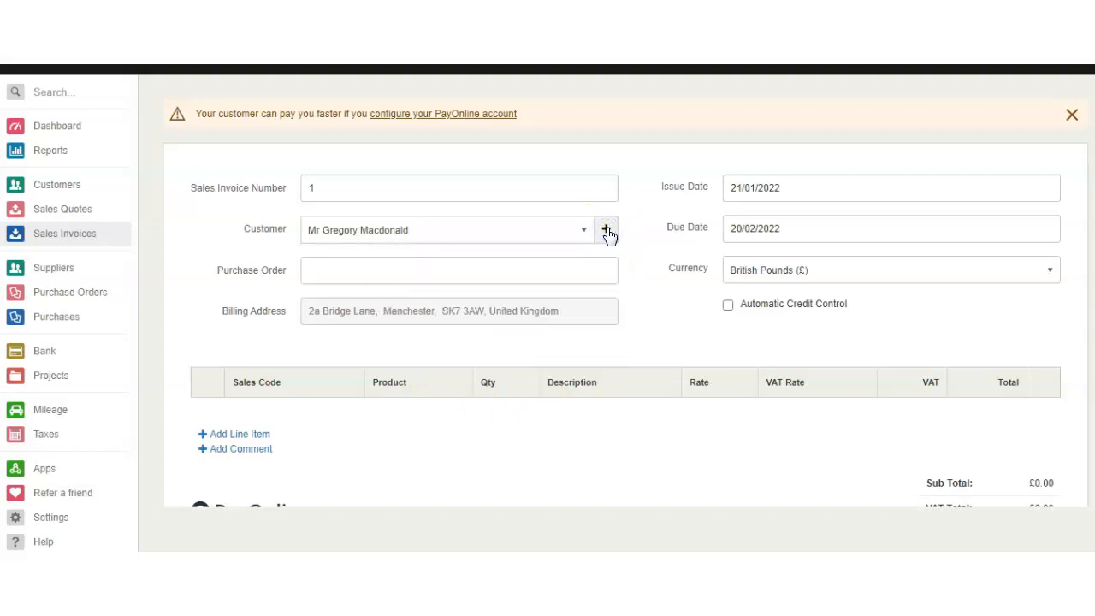
# Set the invoice's issue date to 05/01/2022 and its due date to 05/02/2022, and look at the currency options.
pyautogui.click(776, 188)
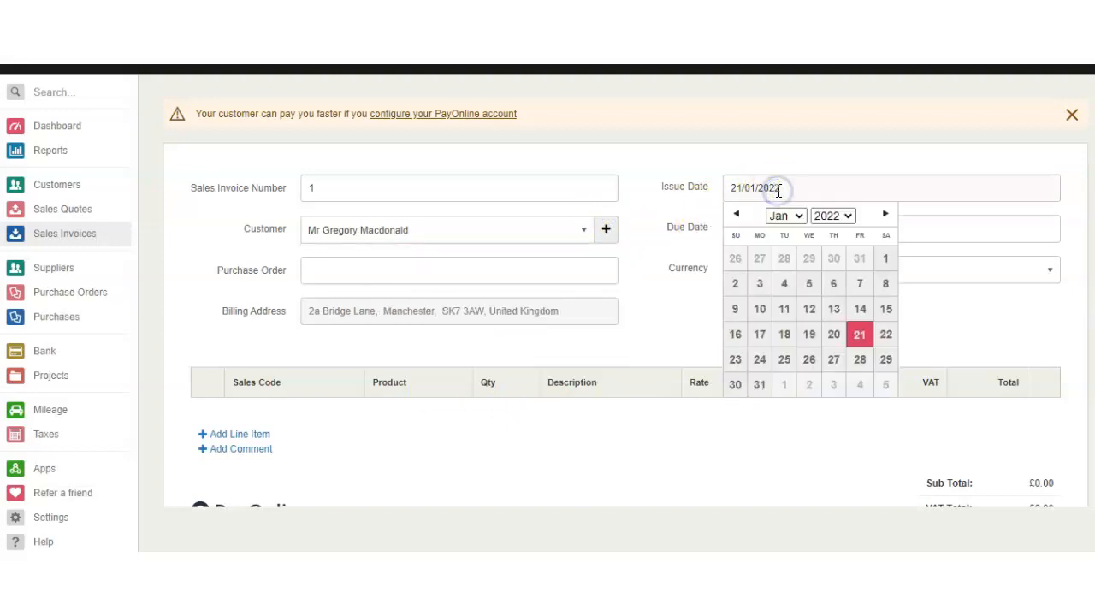
pyautogui.click(809, 285)
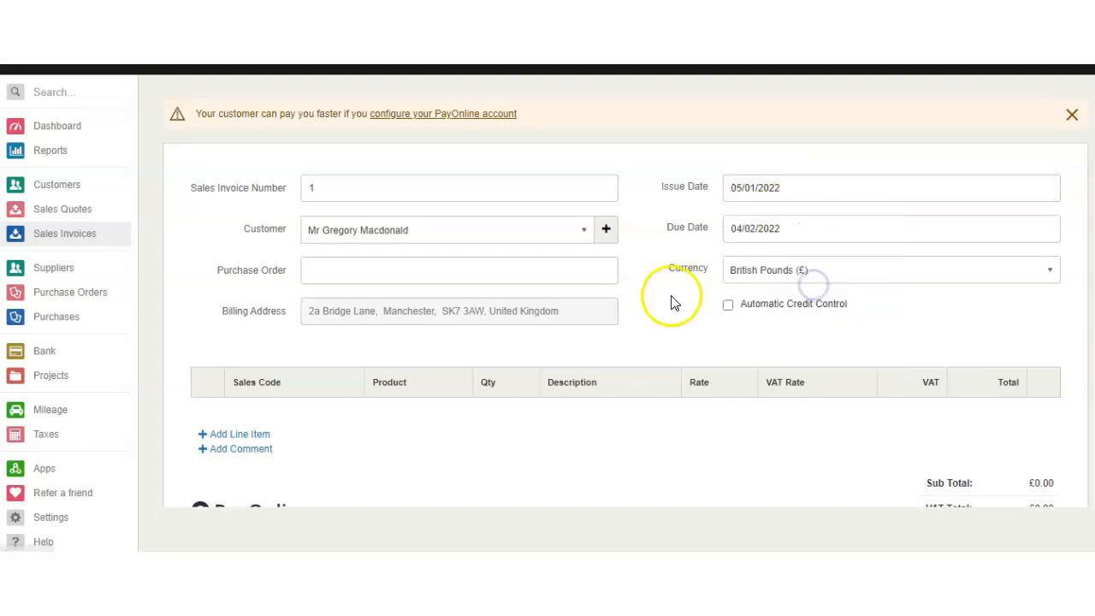
pyautogui.click(744, 229)
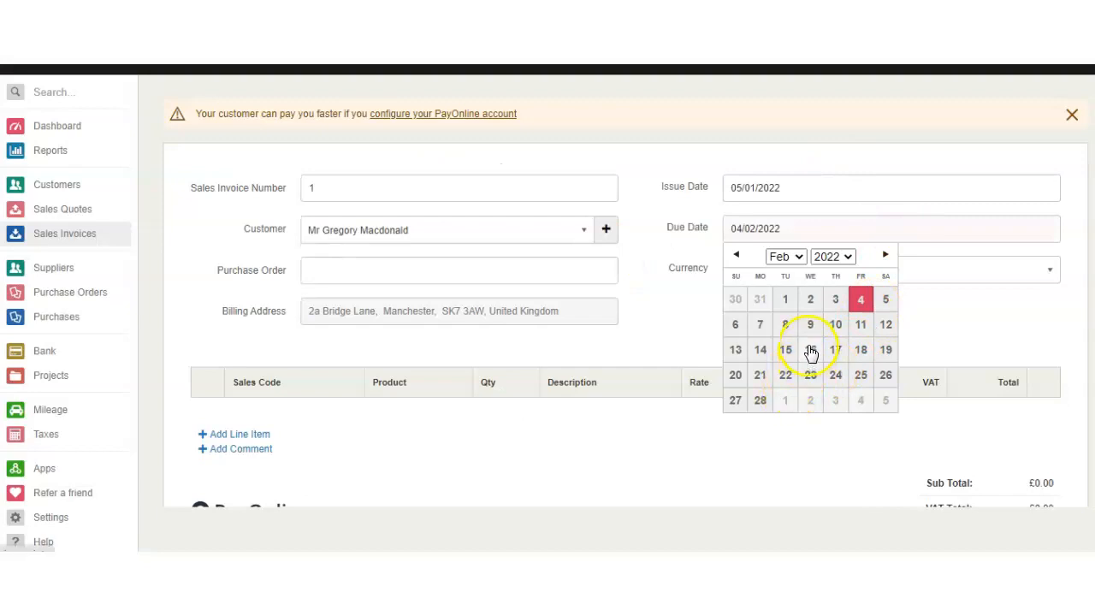
pyautogui.click(885, 302)
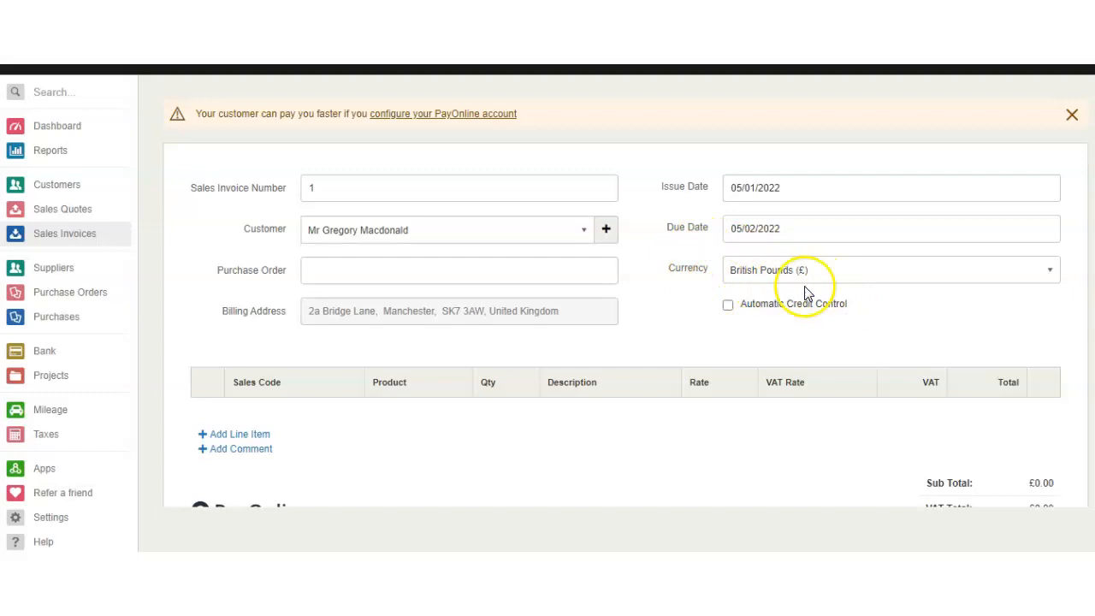
pyautogui.click(1047, 278)
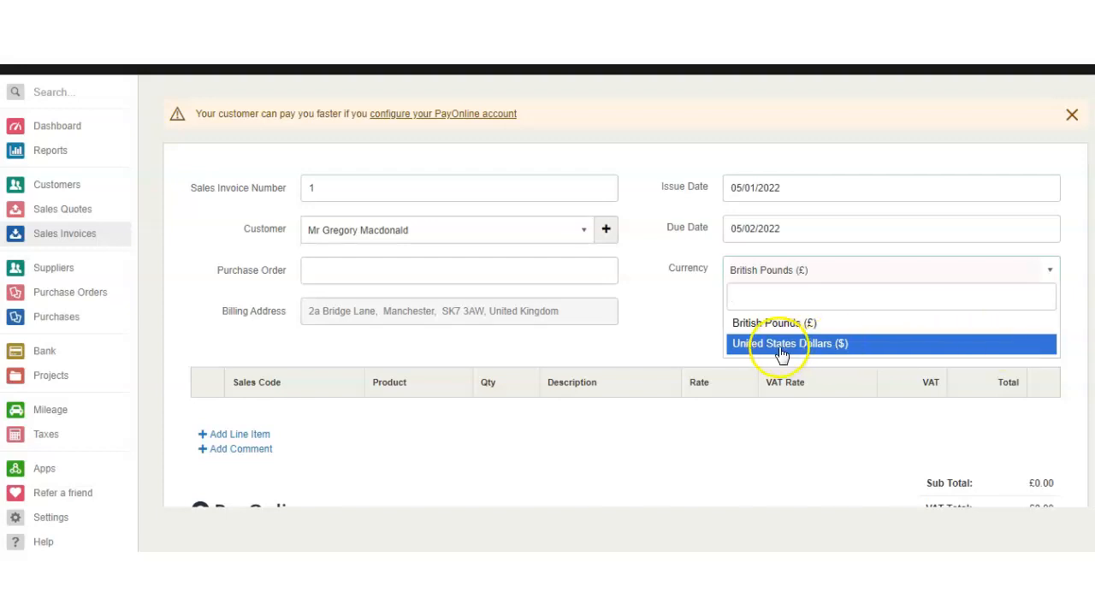
pyautogui.click(693, 322)
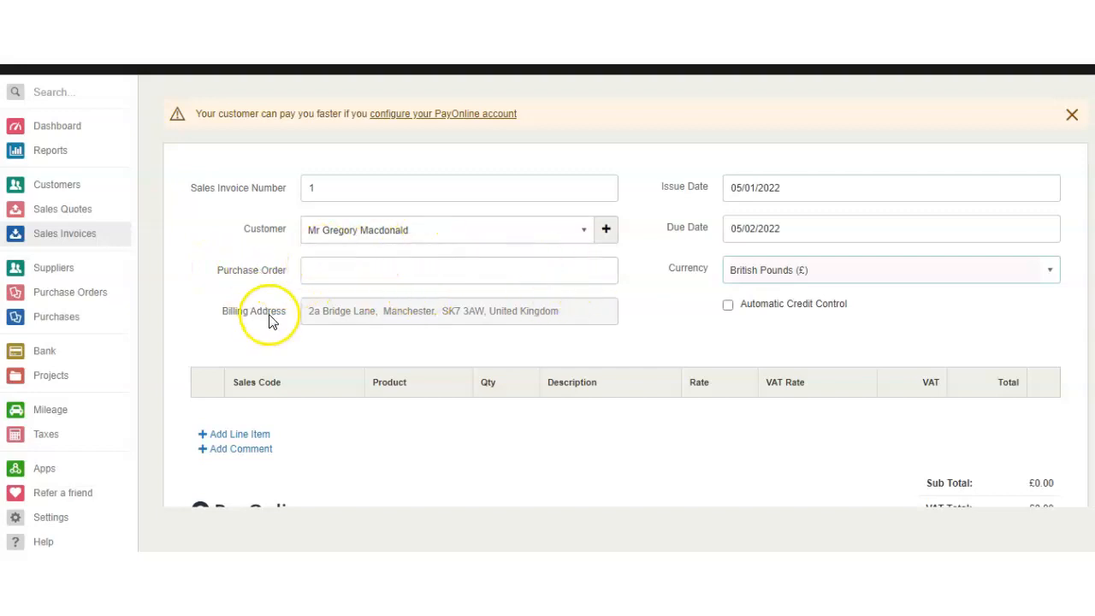
# Add a line item with the description "Anniversary and Dinosaur theme party kit", copied from the document with the invoice instructions.
pyautogui.scroll(-2, 270, 320)
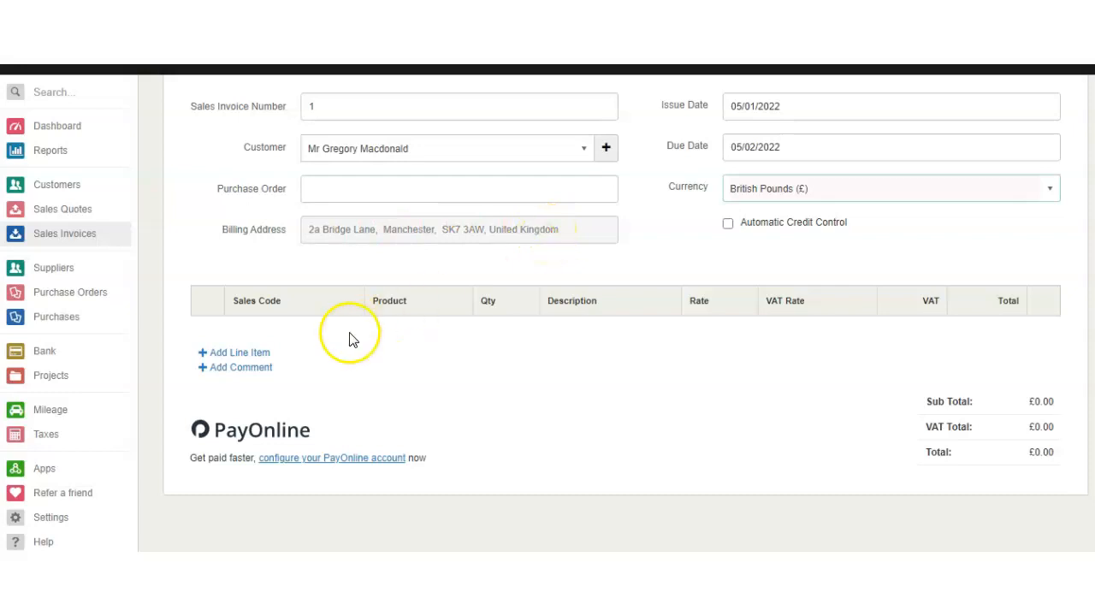
pyautogui.click(257, 353)
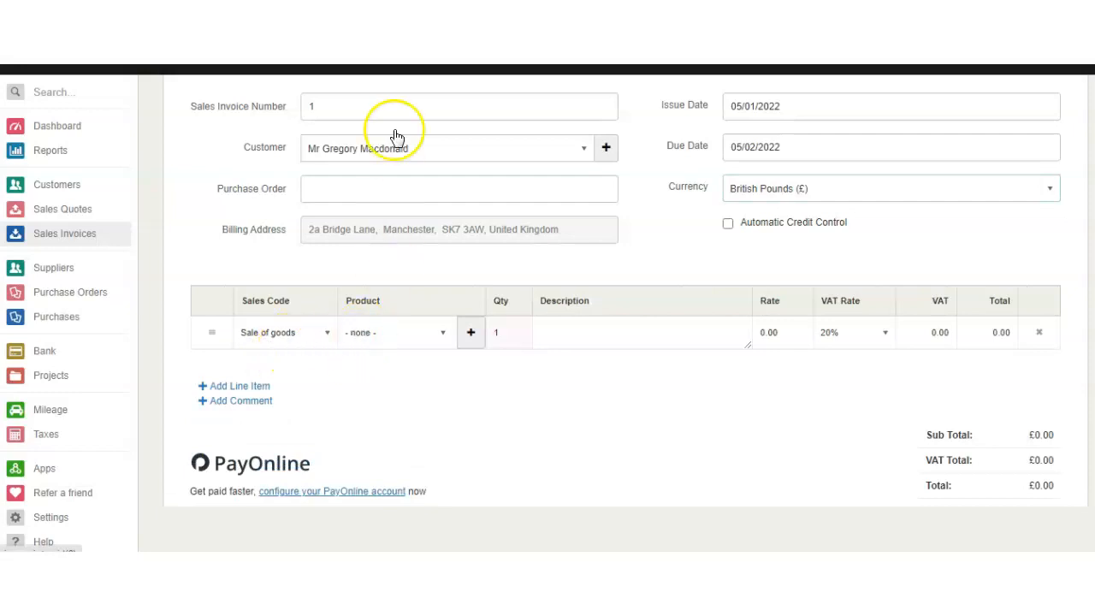
pyautogui.click(441, 34)
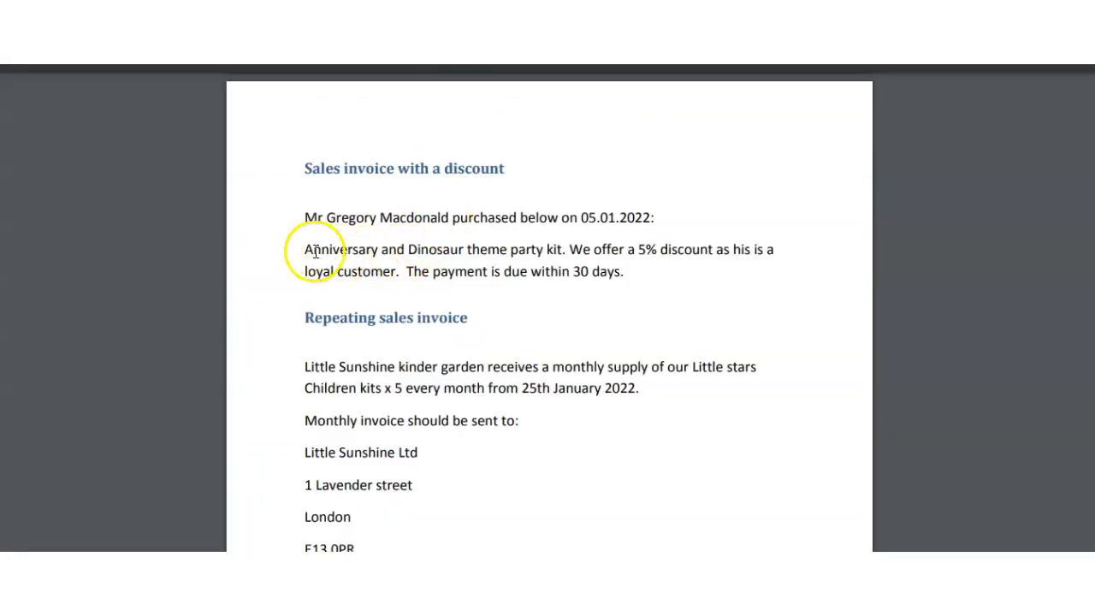
pyautogui.moveTo(305, 249); pyautogui.dragTo(558, 250)
pyautogui.hotkey('ctrl', 'c')
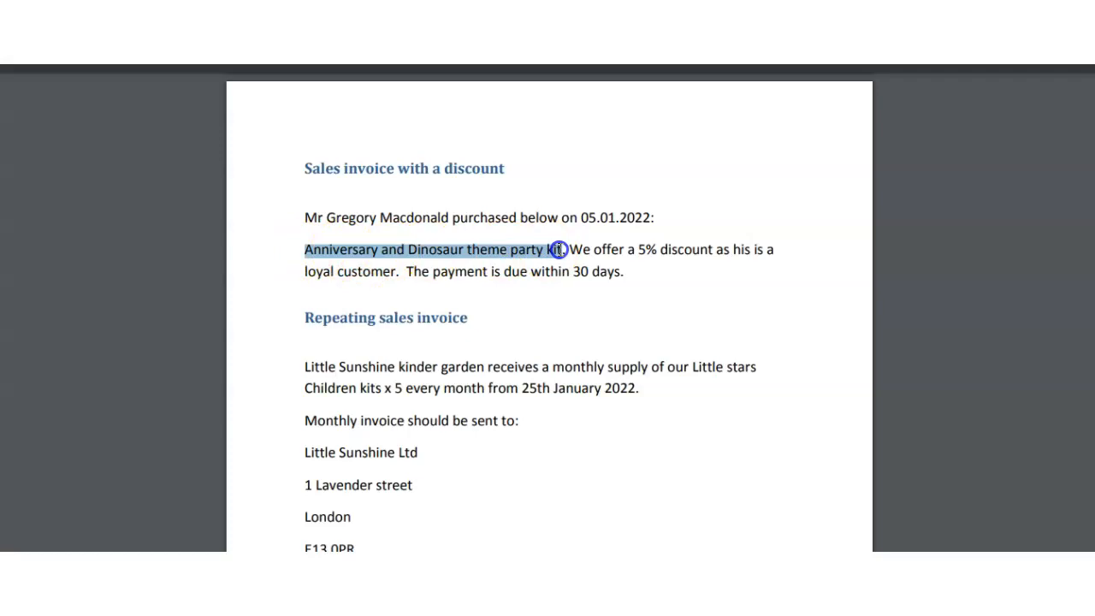
pyautogui.click(261, 34)
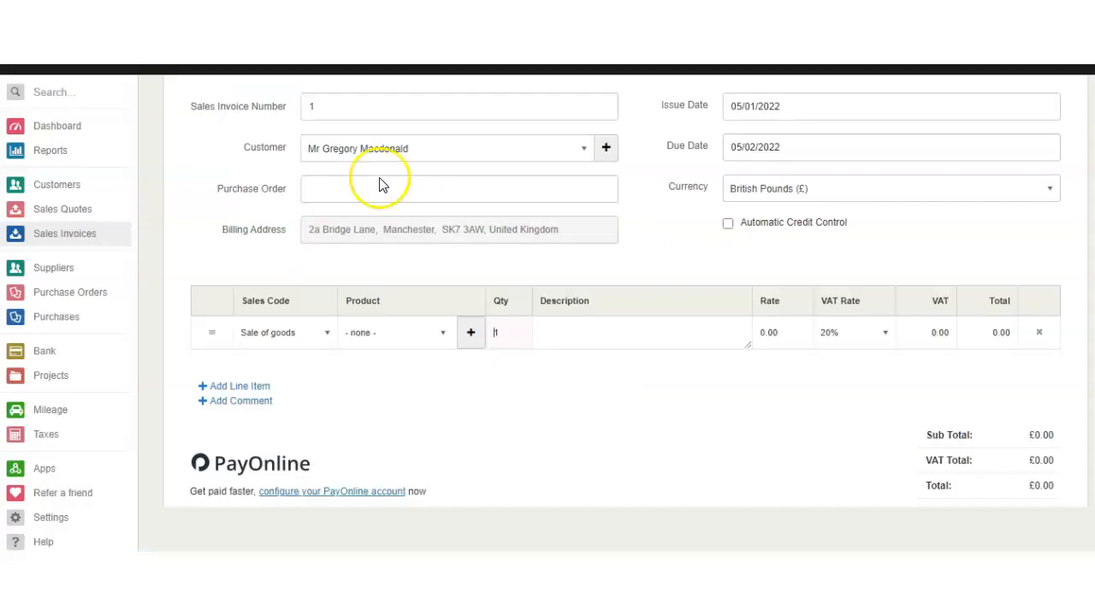
pyautogui.click(558, 331)
pyautogui.hotkey('ctrl', 'v')
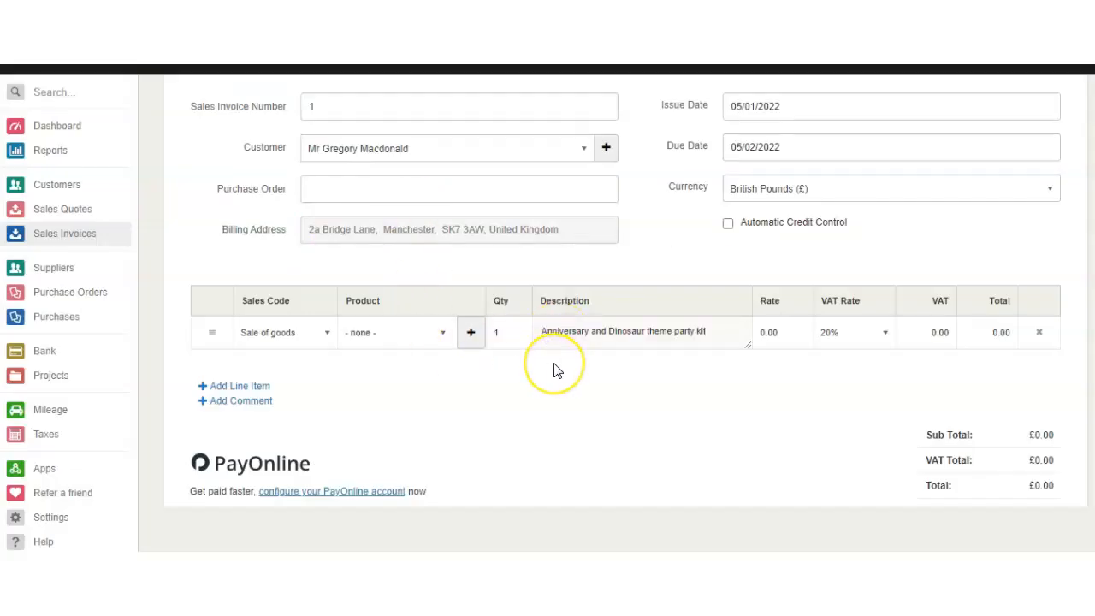
# Create a new product named "Anniversary and Dinosaur theme party kit" for the line item.
pyautogui.click(470, 333)
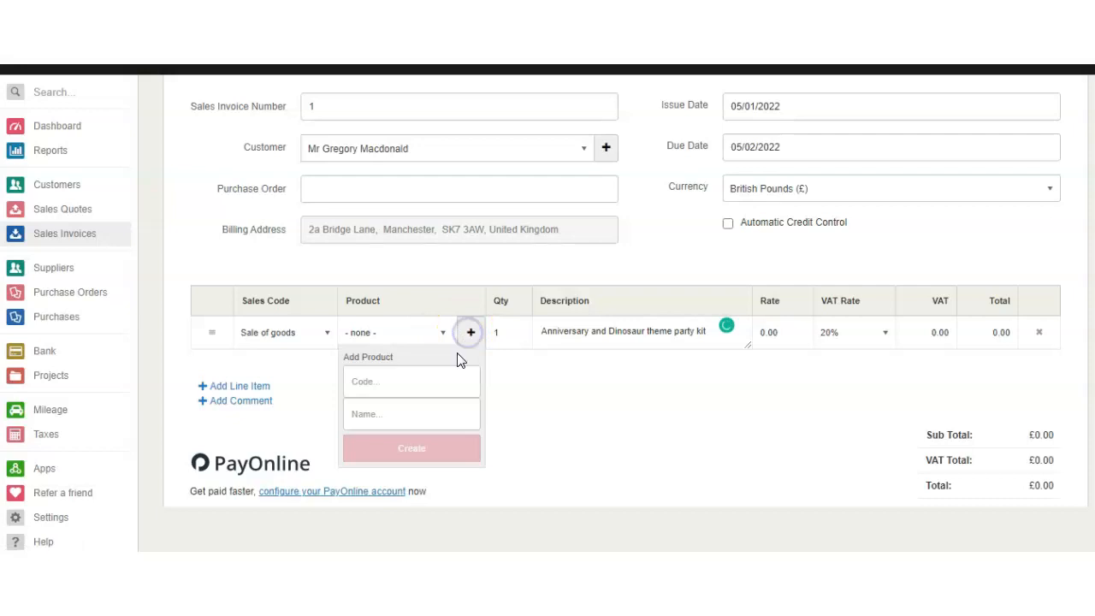
pyautogui.click(442, 380)
pyautogui.click(451, 423)
pyautogui.hotkey('ctrl', 'v')
pyautogui.click(430, 446)
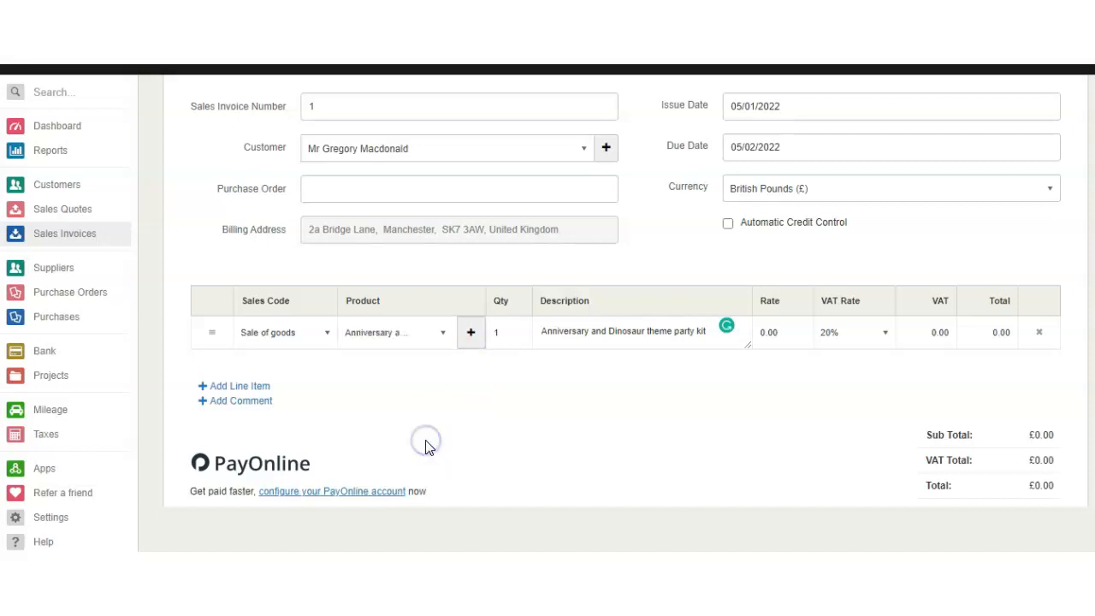
# Check the invoice instructions document again and set the line item's rate to 40.
pyautogui.click(762, 333)
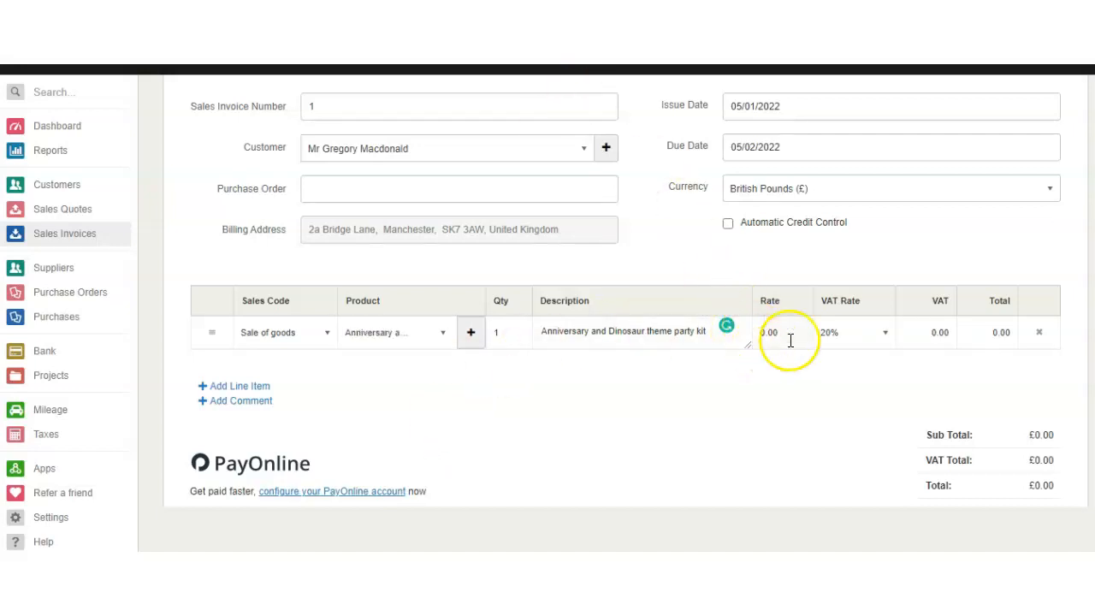
pyautogui.hotkey('ctrl', 'Tab')
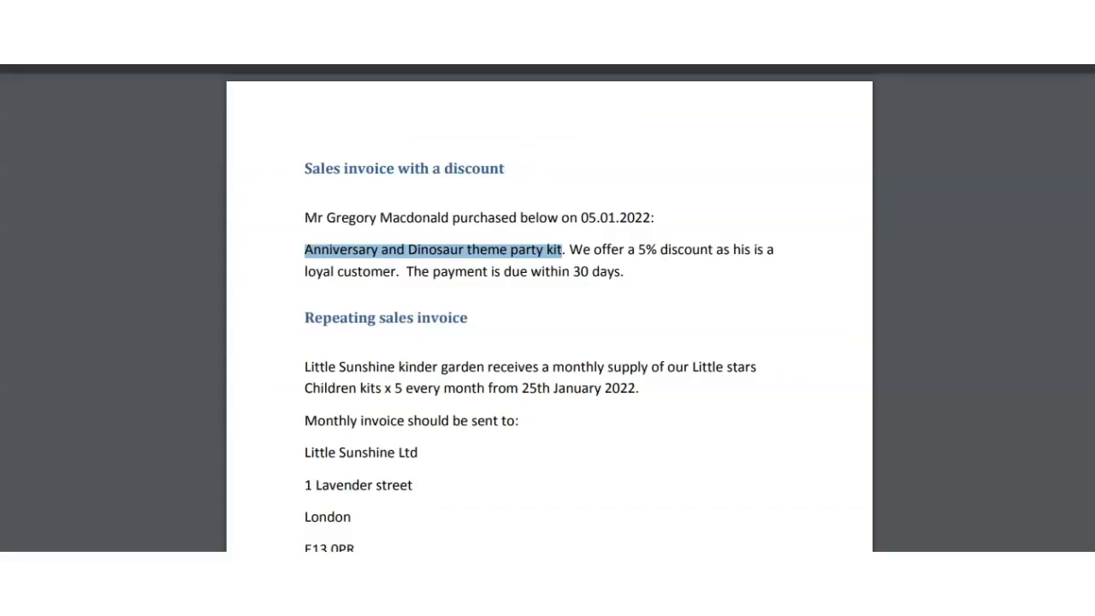
pyautogui.hotkey('ctrl', 'shift', 'Tab')
pyautogui.moveTo(781, 330); pyautogui.dragTo(746, 328)
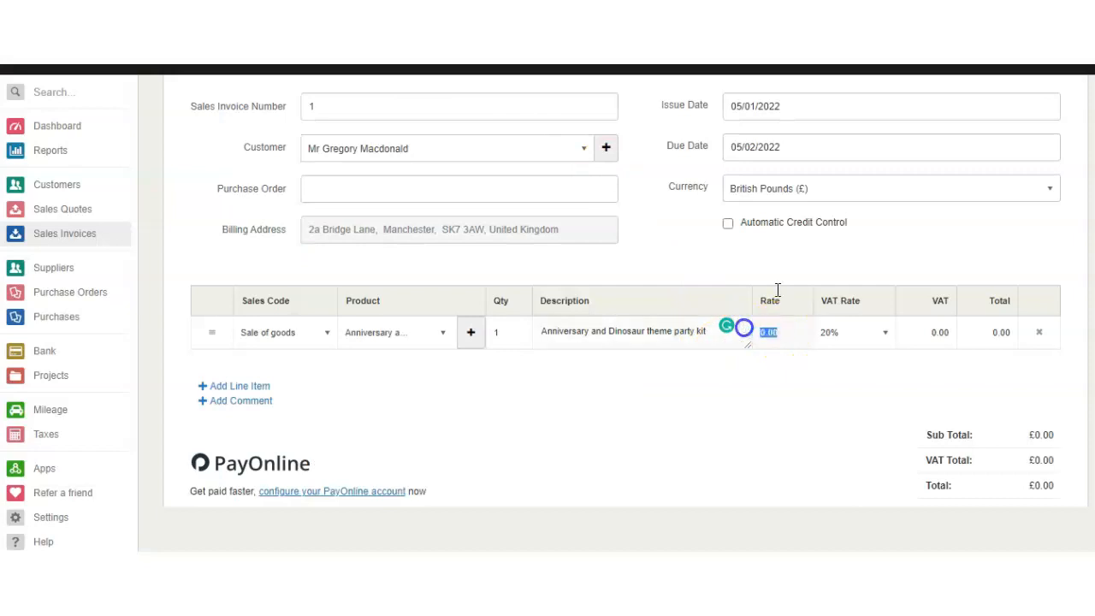
pyautogui.write('40')
pyautogui.click(824, 343)
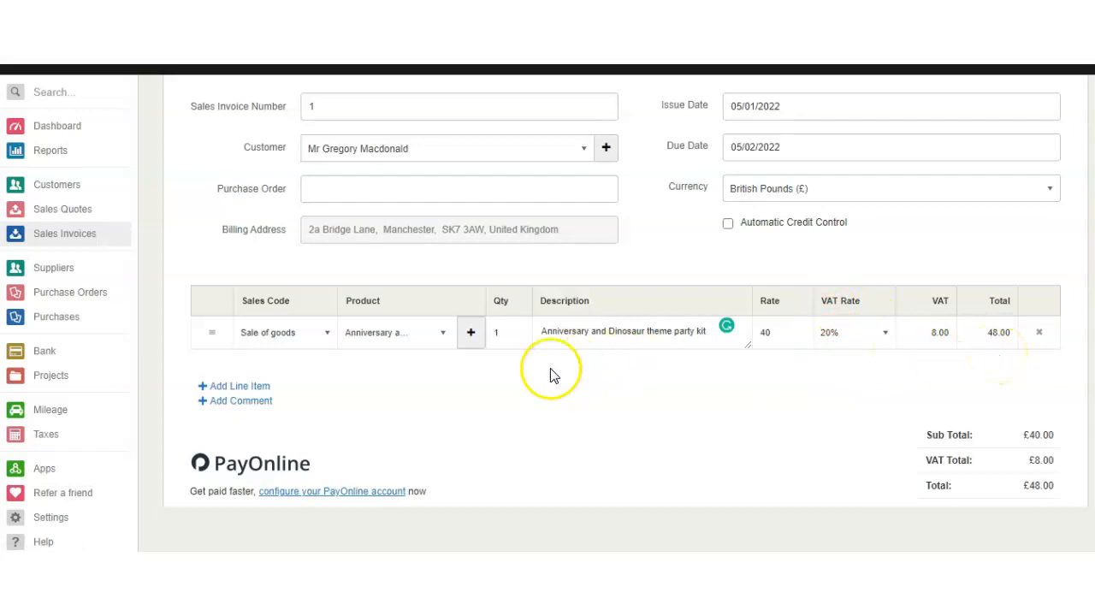
# Add the comment "The delivery will take place on 07.01.2022" below the line item and save the invoice.
pyautogui.click(272, 402)
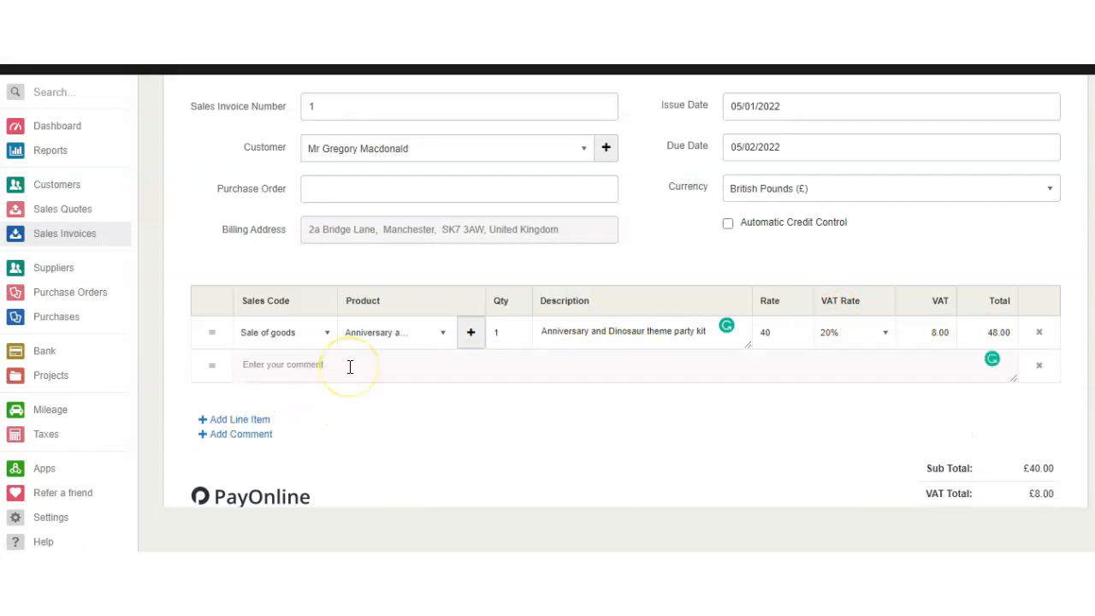
pyautogui.write('The')
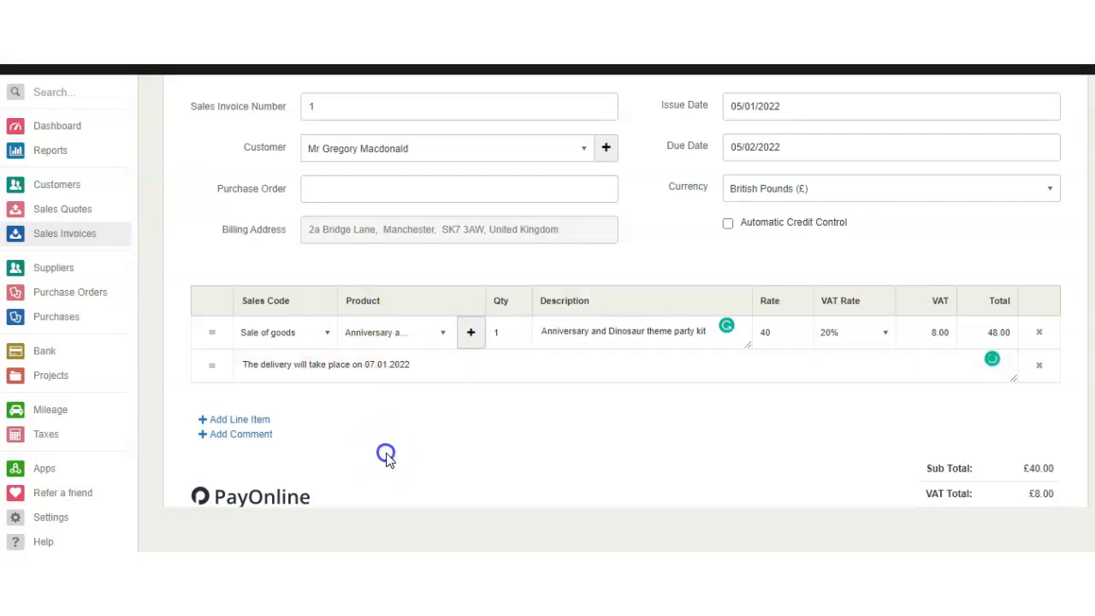
pyautogui.scroll(-2, 385, 455)
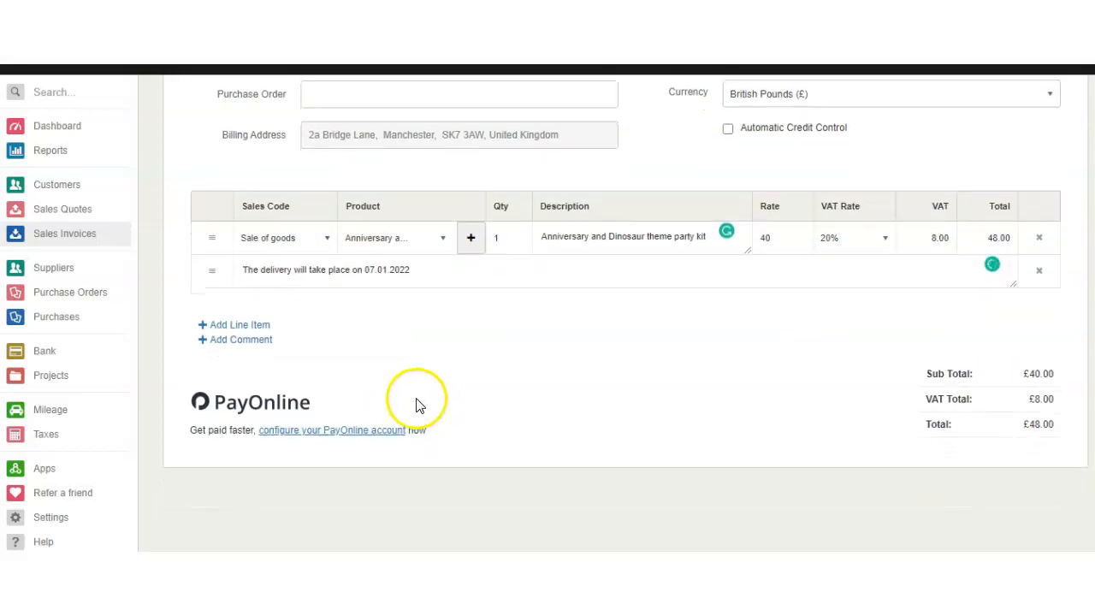
pyautogui.scroll(4, 430, 409)
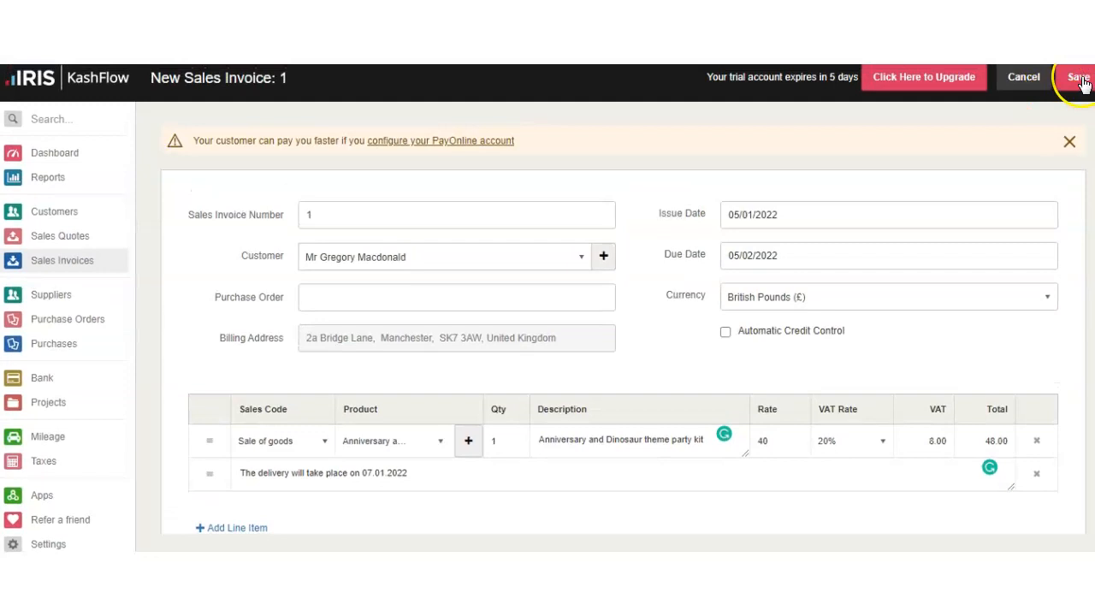
pyautogui.click(1079, 78)
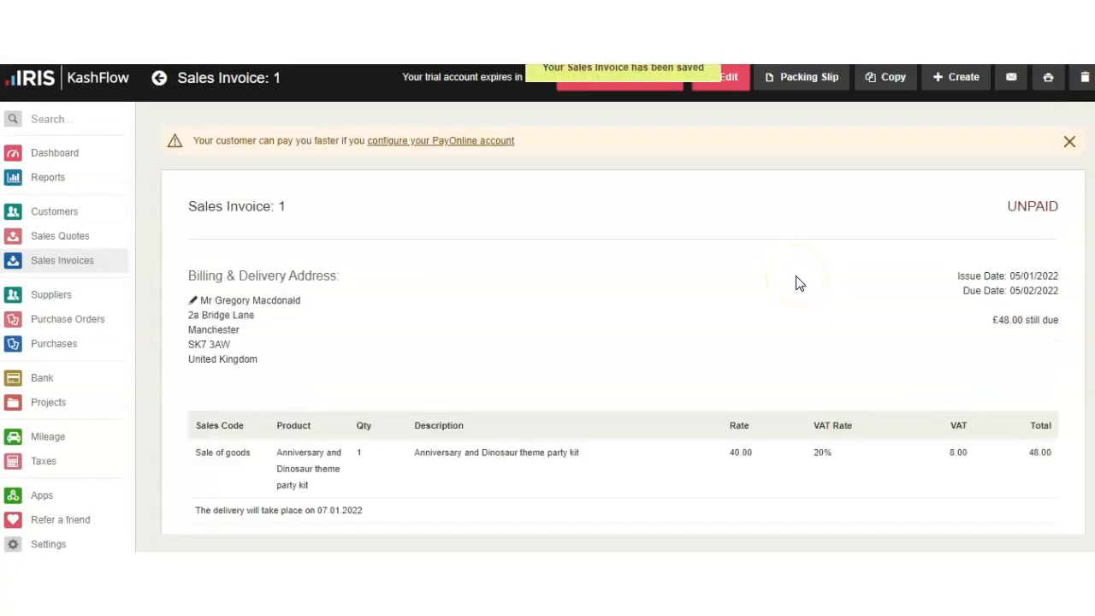
# Review the saved invoice's details and payment section, and mark the invoice as sent.
pyautogui.scroll(-2, 792, 285)
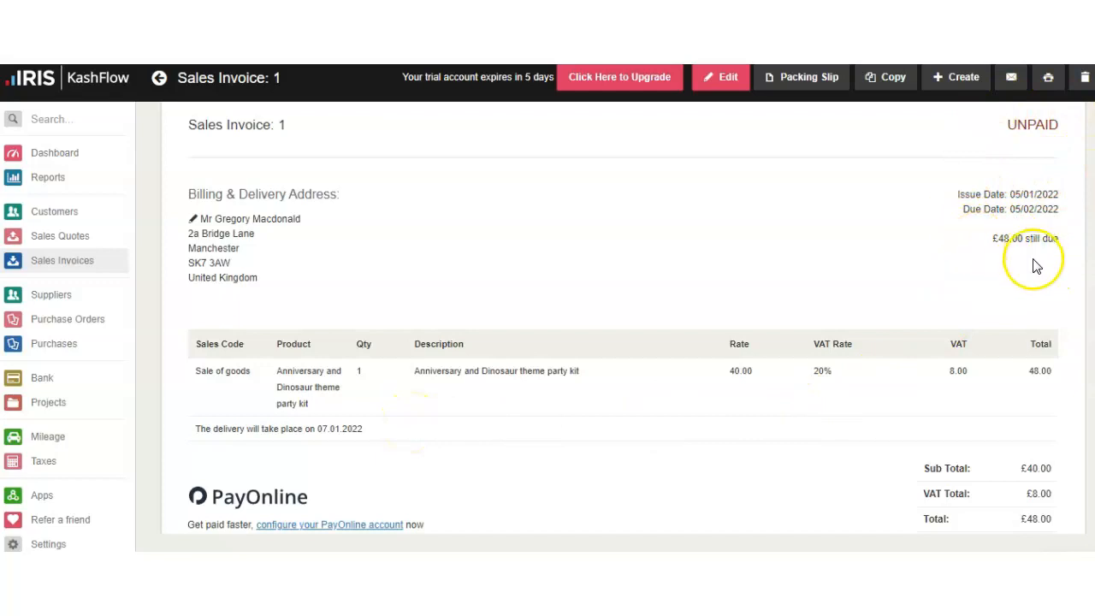
pyautogui.scroll(-1, 966, 354)
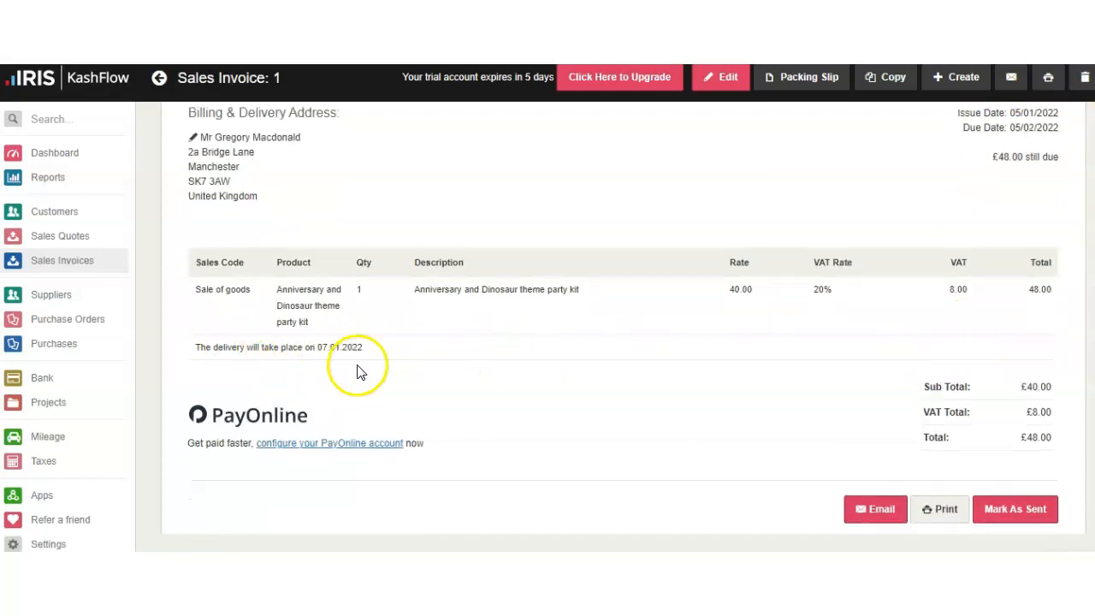
pyautogui.scroll(-1, 479, 361)
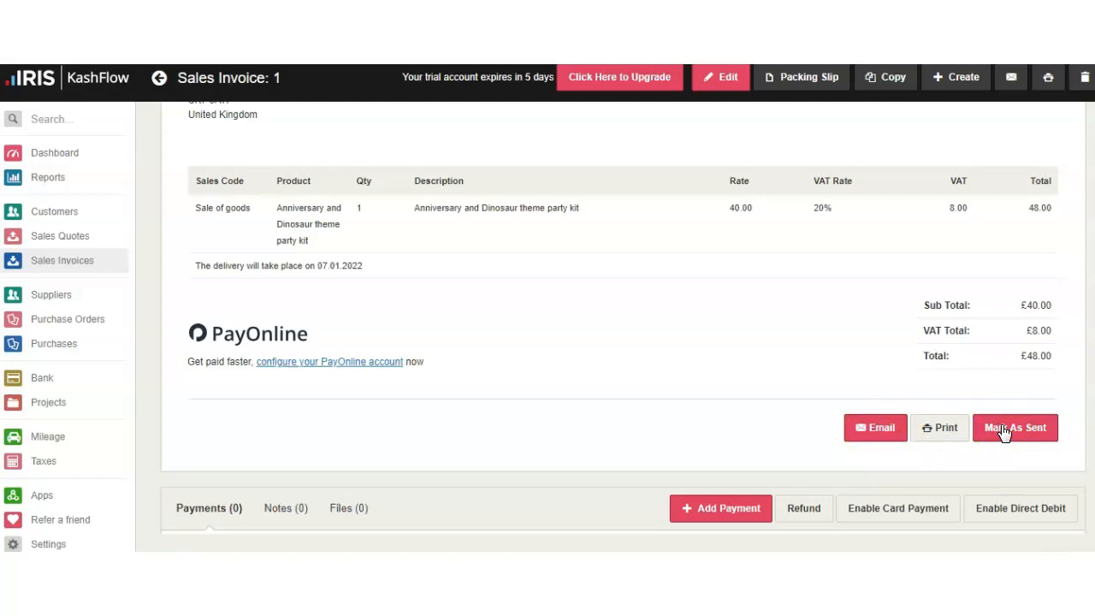
pyautogui.scroll(-1, 1006, 432)
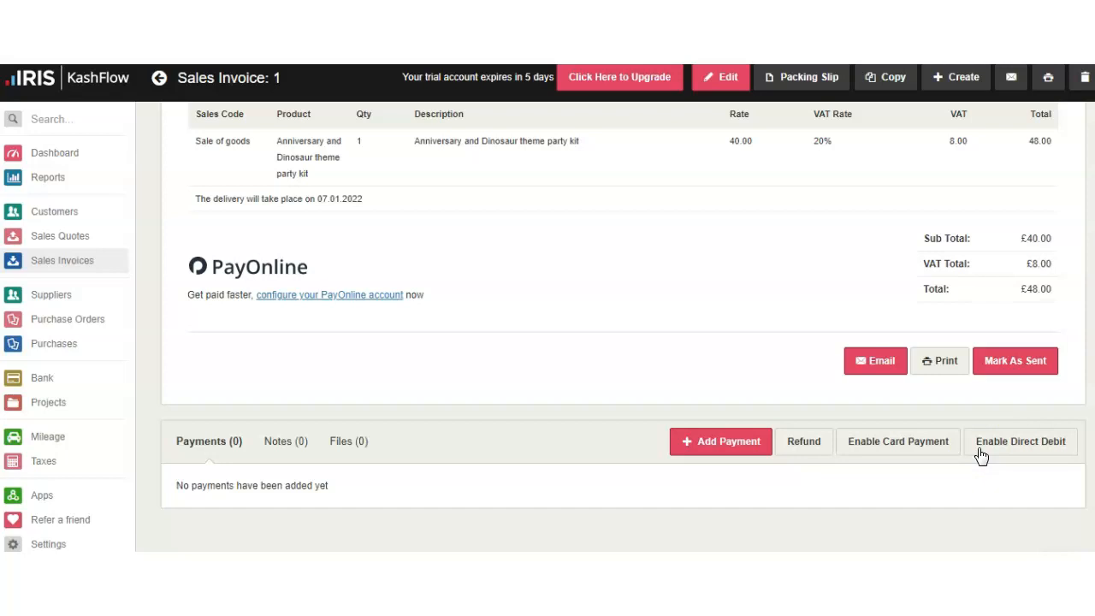
pyautogui.scroll(2, 981, 455)
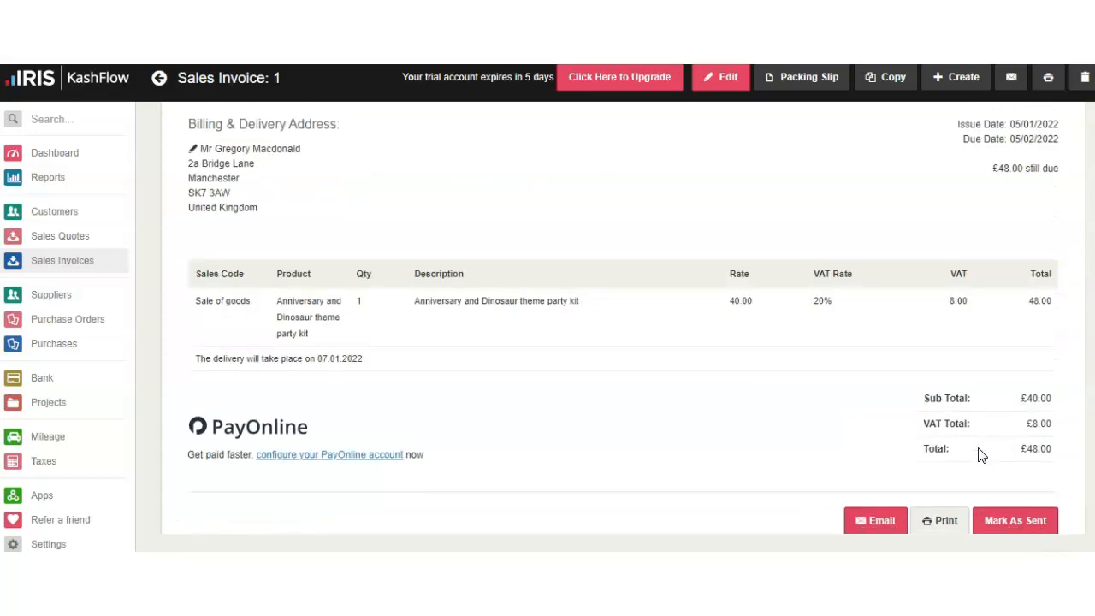
pyautogui.scroll(-1, 981, 456)
pyautogui.click(1009, 453)
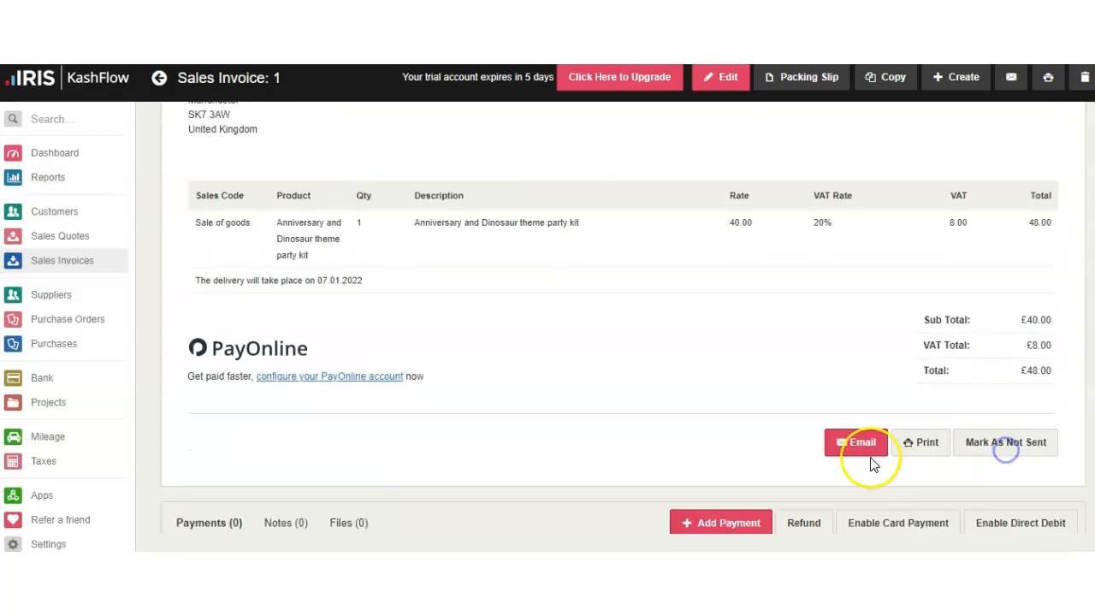